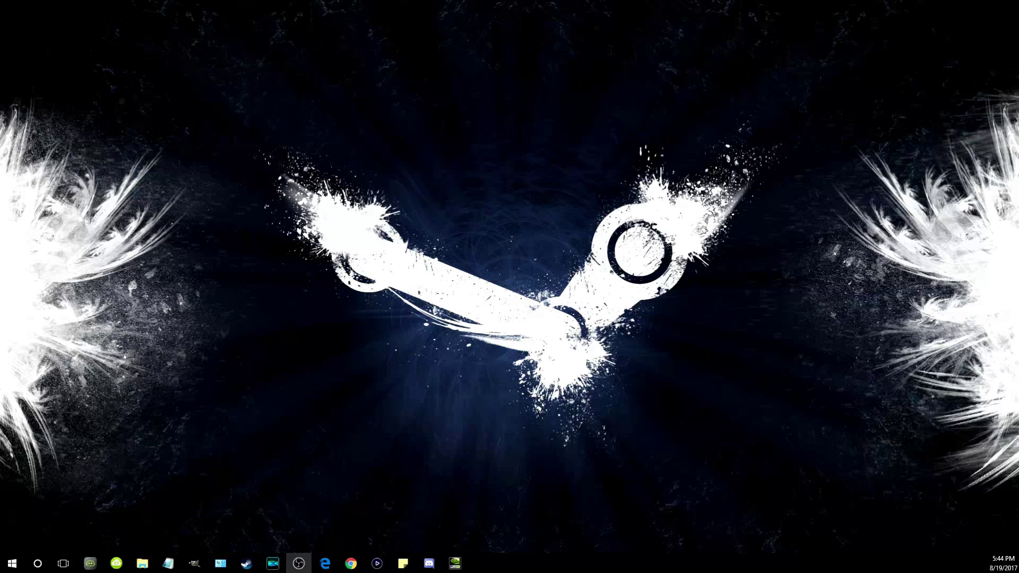
# Launch NVIDIA Control Panel from the desktop menu and view the four displays arranged 4, 2, 3, 1
pyautogui.rightClick(403, 218)
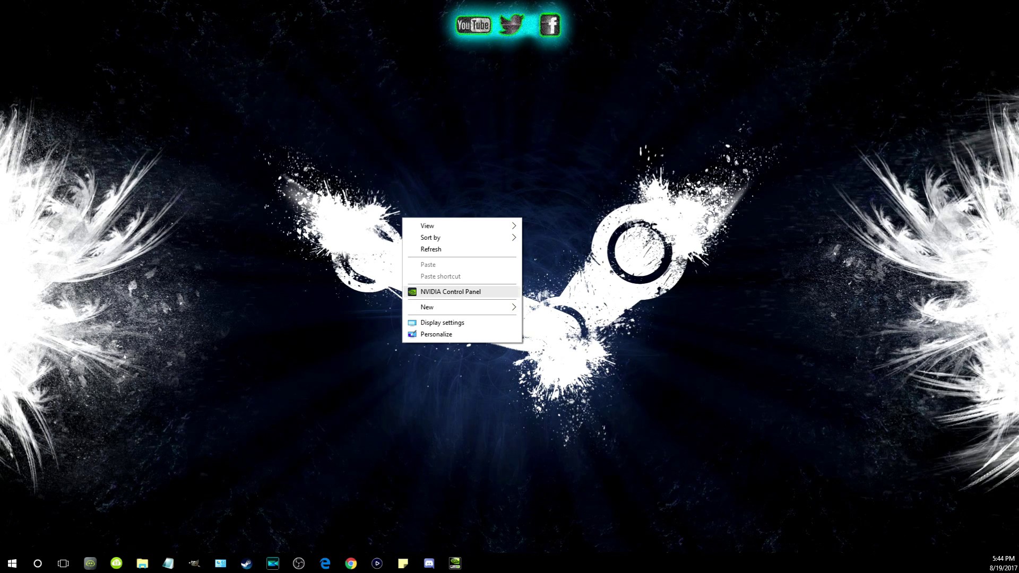
pyautogui.click(451, 292)
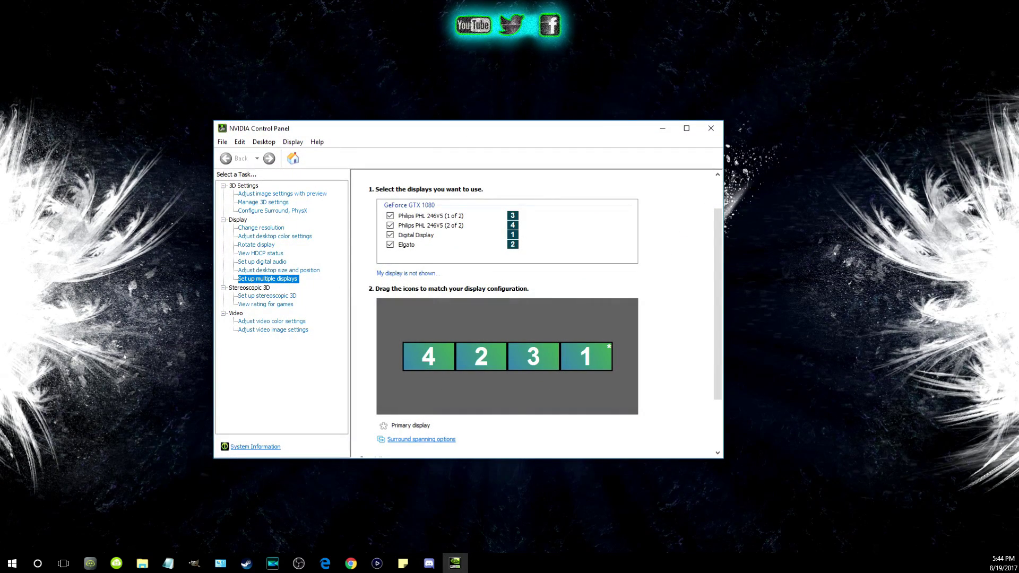
pyautogui.rightClick(593, 360)
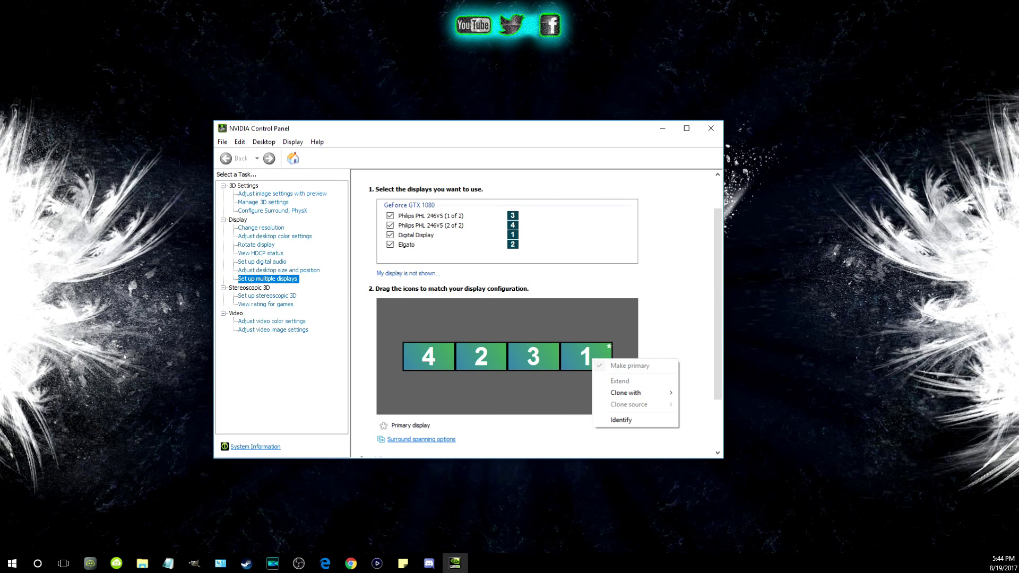
pyautogui.click(481, 361)
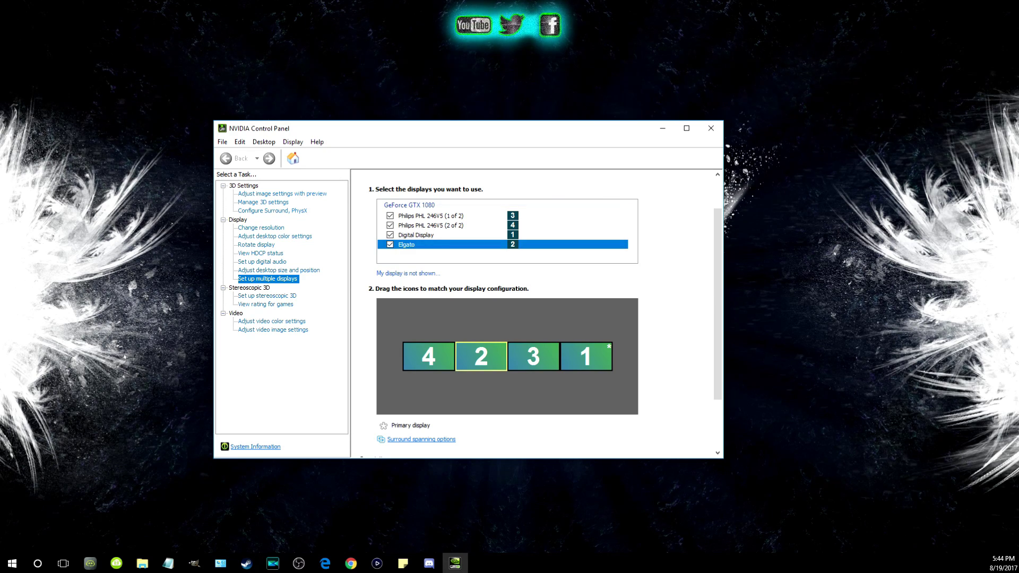
# Select the Digital Display (1) and Elgato display (2), then review display 1's Clone with options
pyautogui.click(586, 356)
pyautogui.click(481, 356)
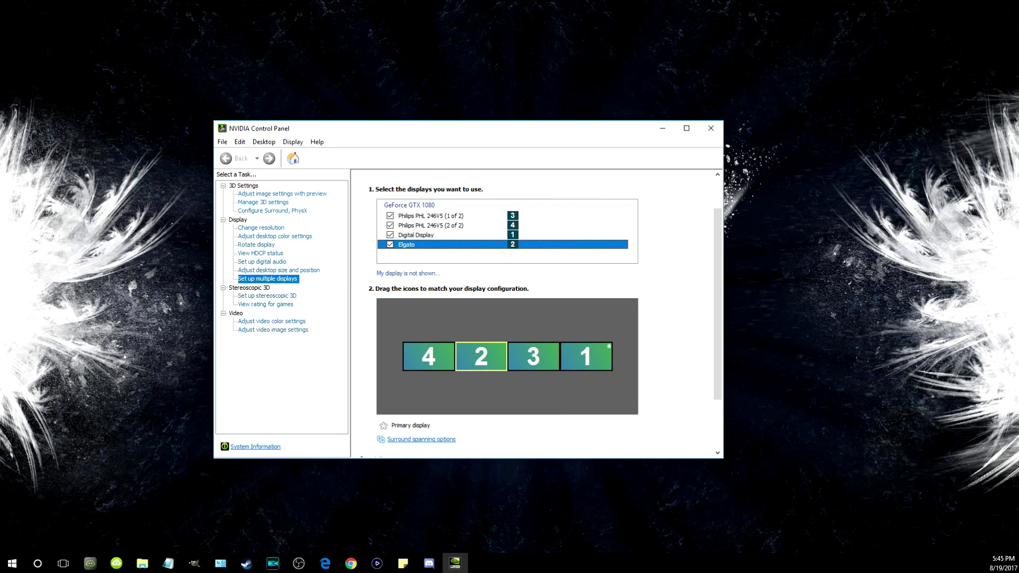
pyautogui.scroll(-1, 541, 314)
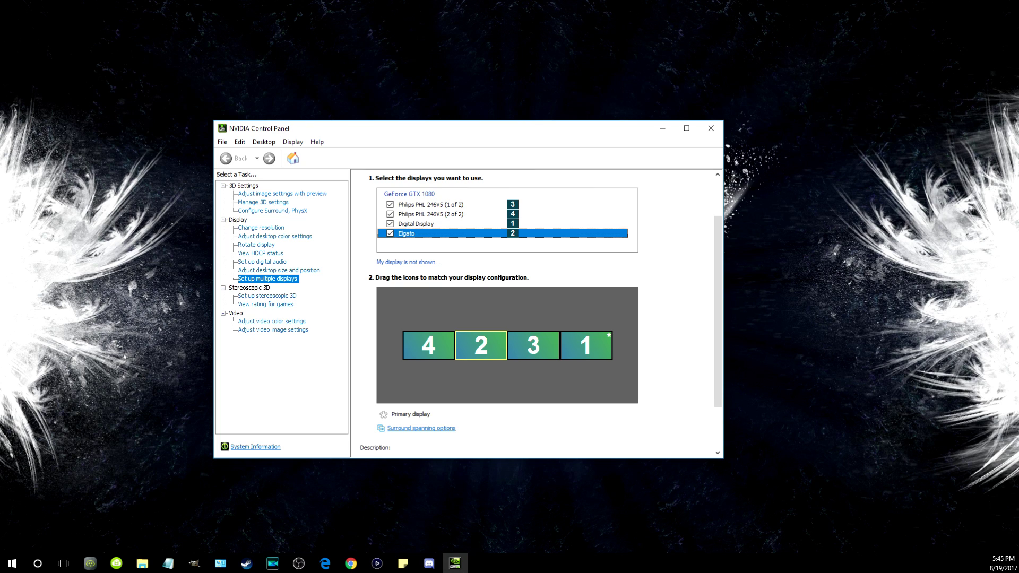
pyautogui.scroll(-2, 542, 310)
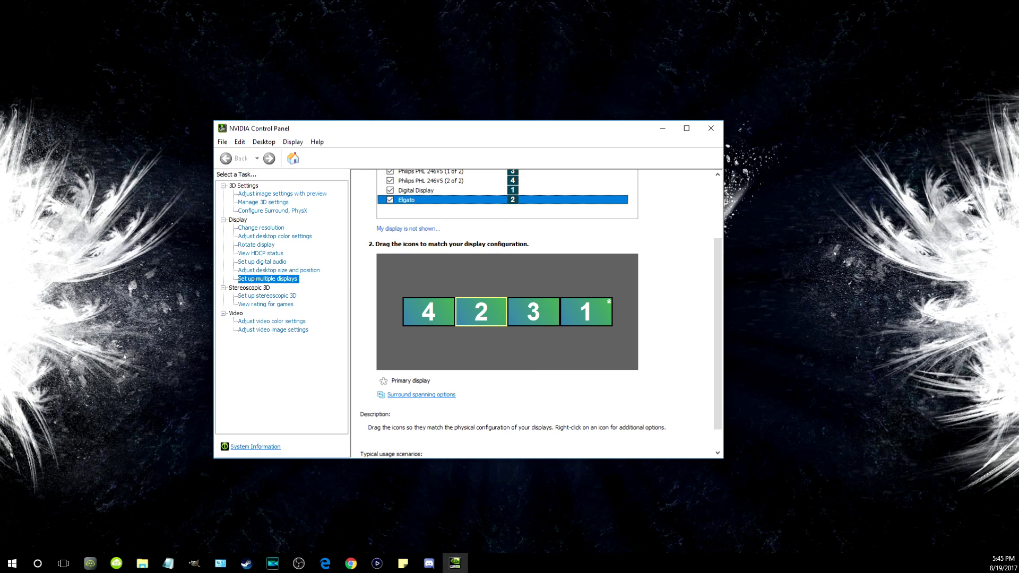
pyautogui.click(585, 312)
pyautogui.rightClick(586, 312)
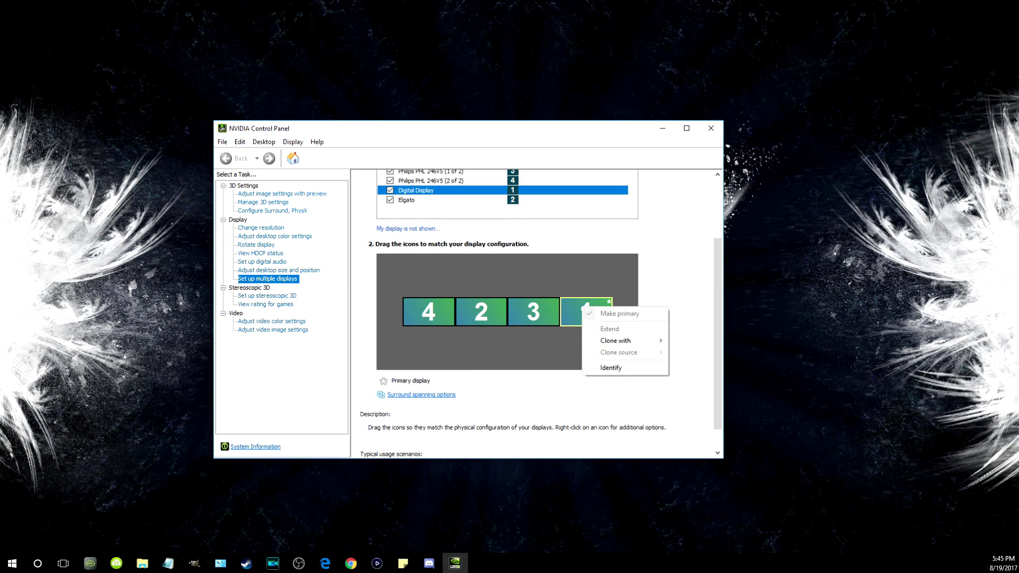
pyautogui.moveTo(621, 341)
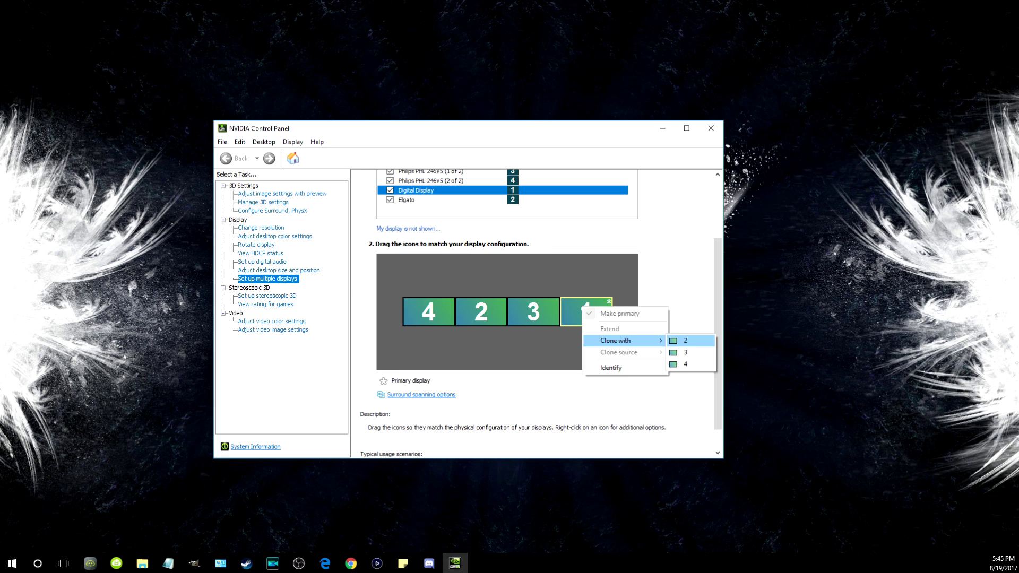
pyautogui.press('Escape')
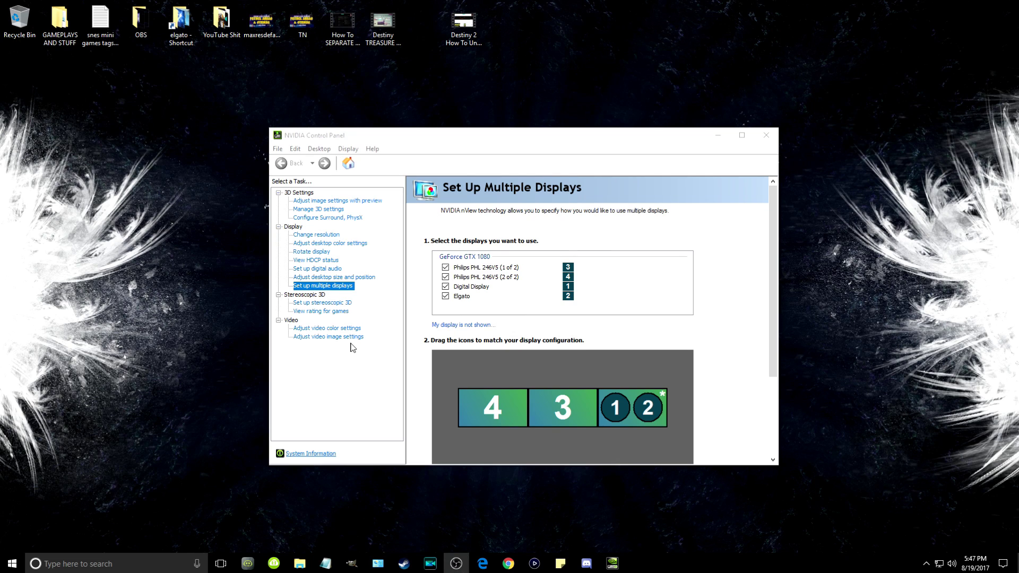
# Move and enlarge the NVIDIA Control Panel window, then inspect the cloned 1+2 pair's options
pyautogui.click(577, 130)
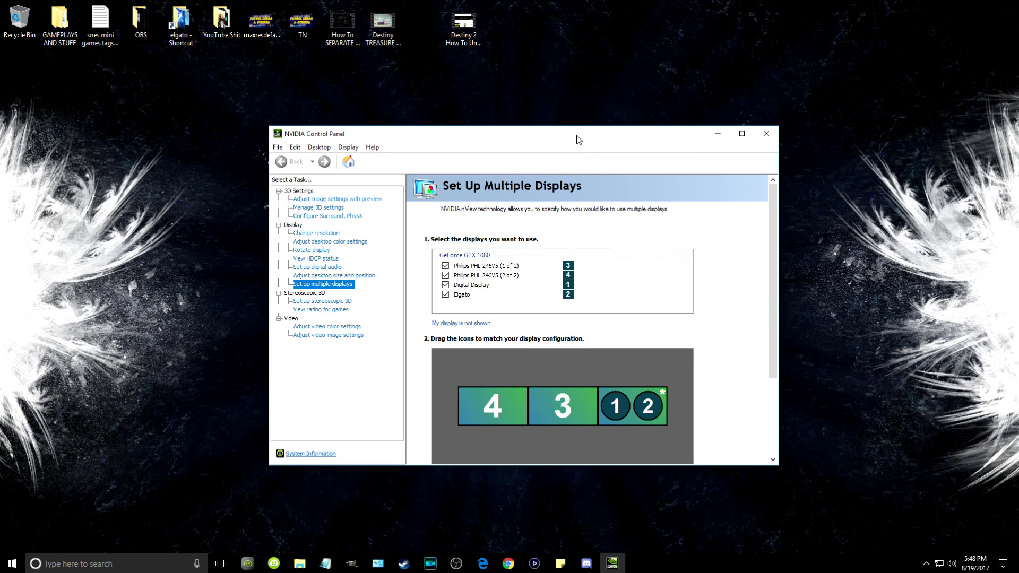
pyautogui.moveTo(580, 137); pyautogui.dragTo(498, 98)
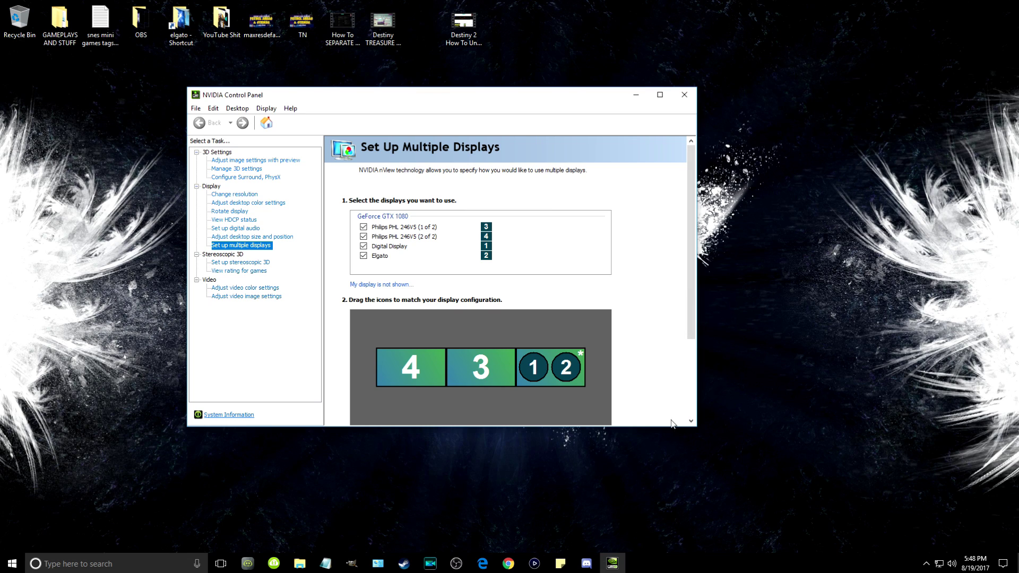
pyautogui.moveTo(698, 428); pyautogui.dragTo(828, 510)
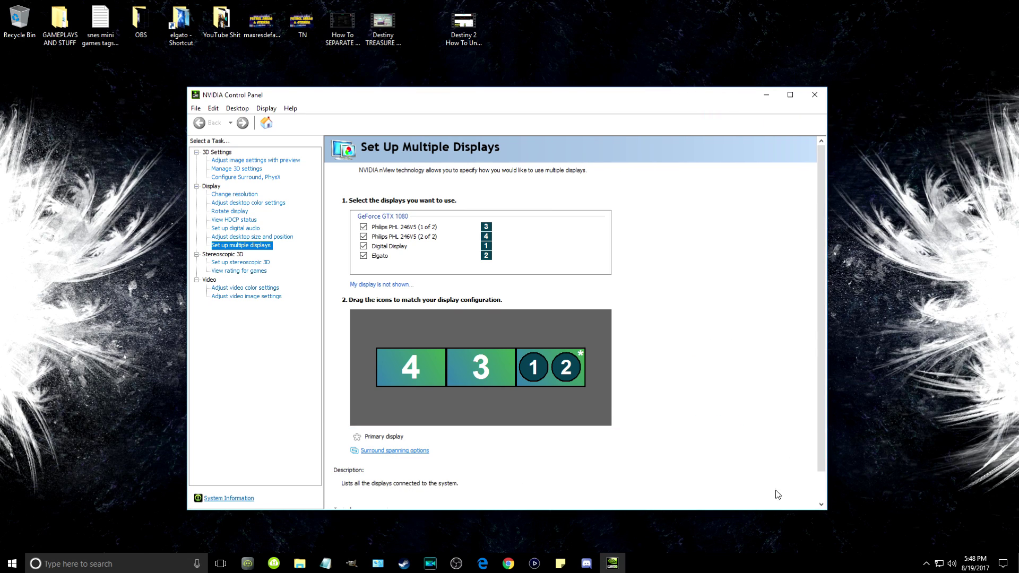
pyautogui.rightClick(551, 360)
pyautogui.moveTo(619, 394)
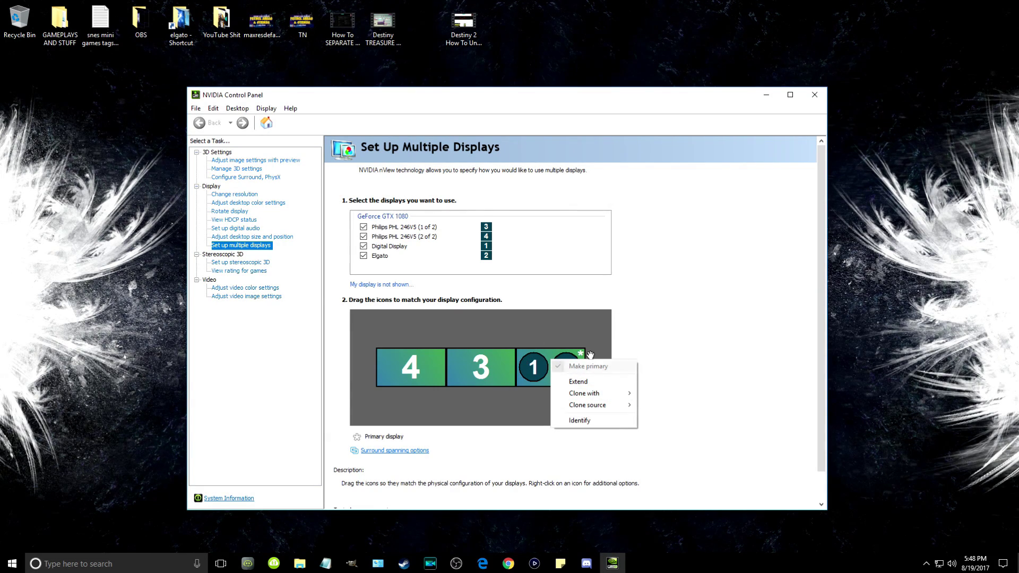
pyautogui.click(690, 204)
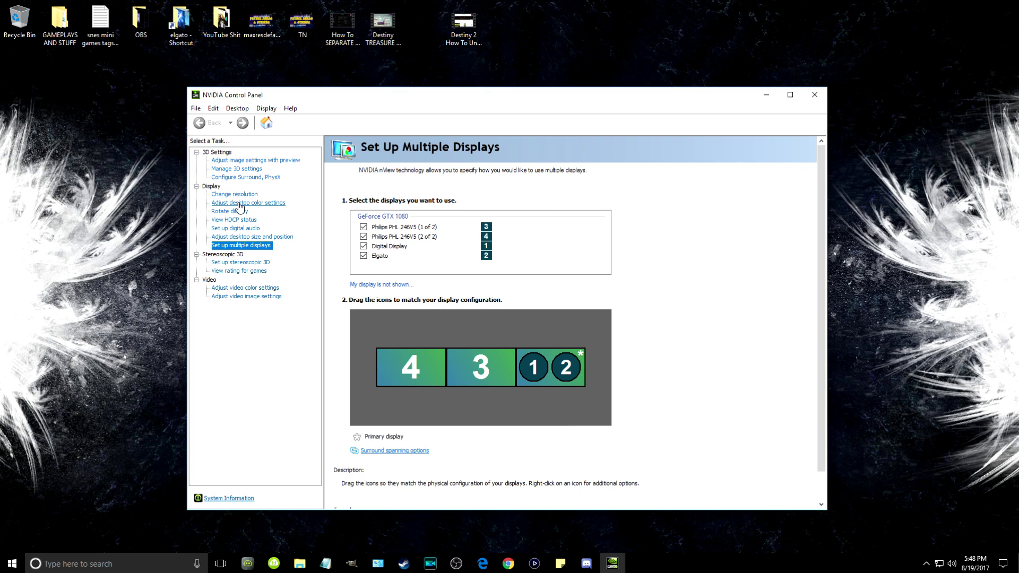
# Set both the Digital Display and Elgato display to No scaling, performed on the GPU
pyautogui.click(246, 237)
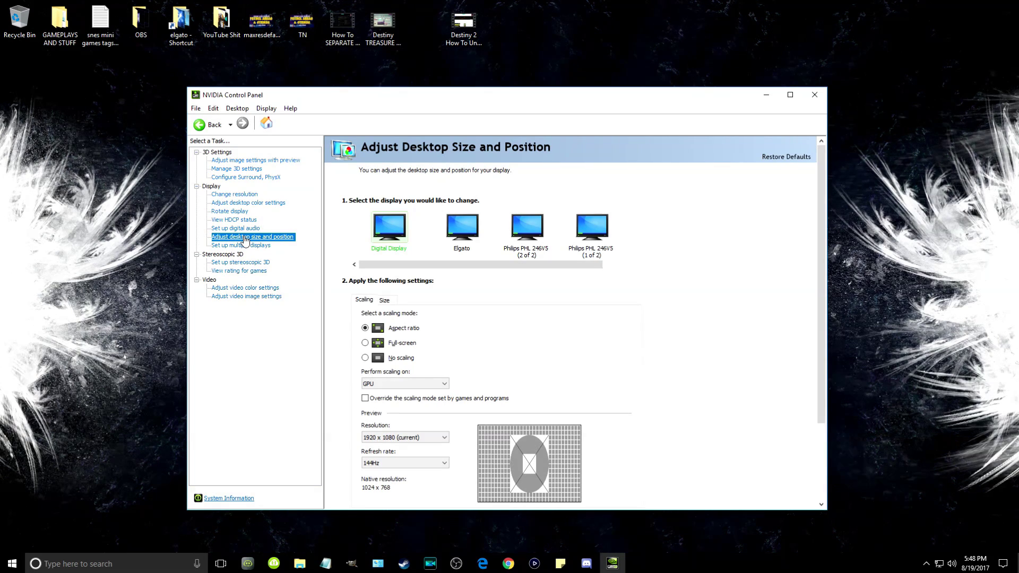
pyautogui.click(365, 358)
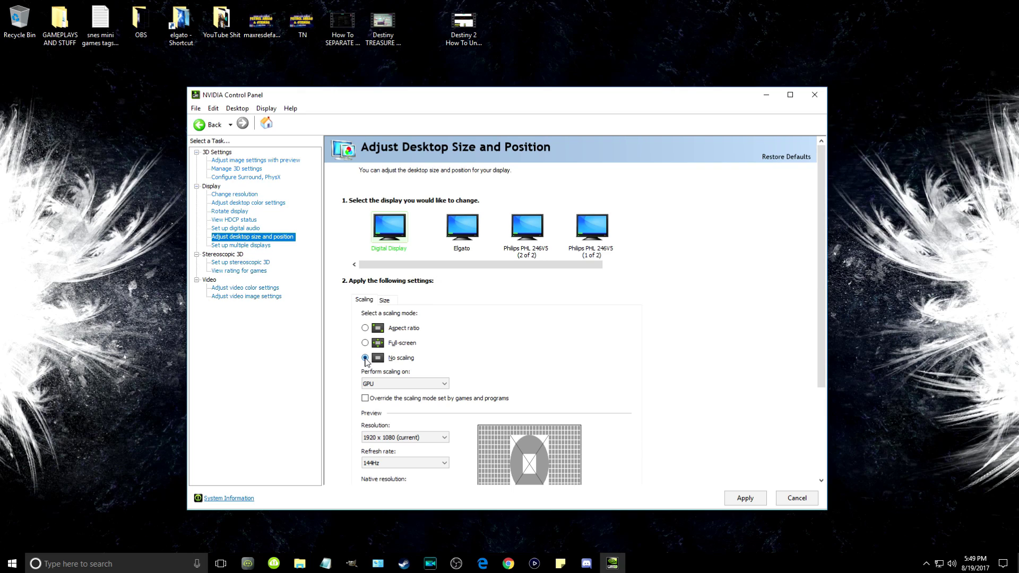
pyautogui.scroll(-2, 709, 428)
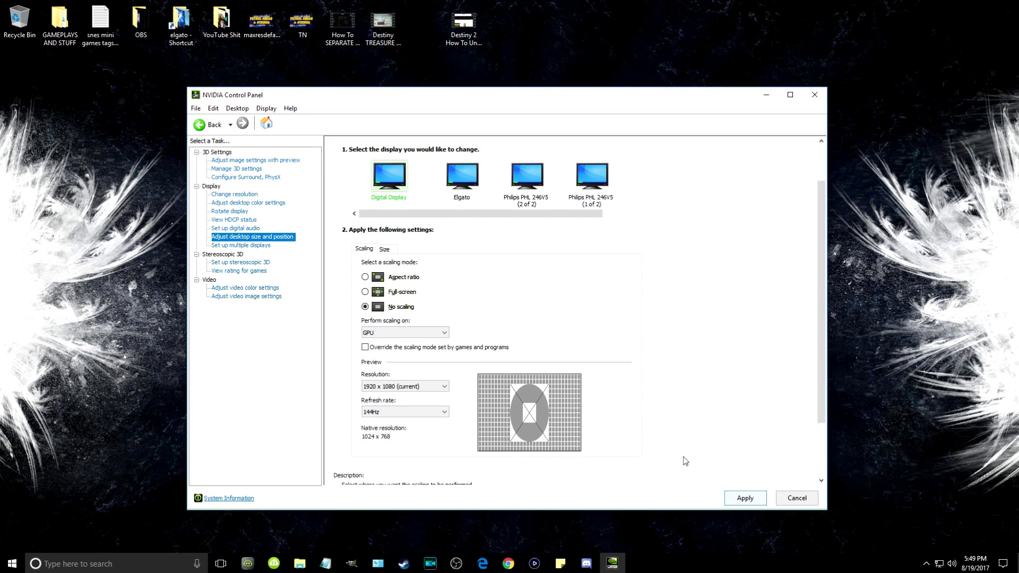
pyautogui.click(460, 183)
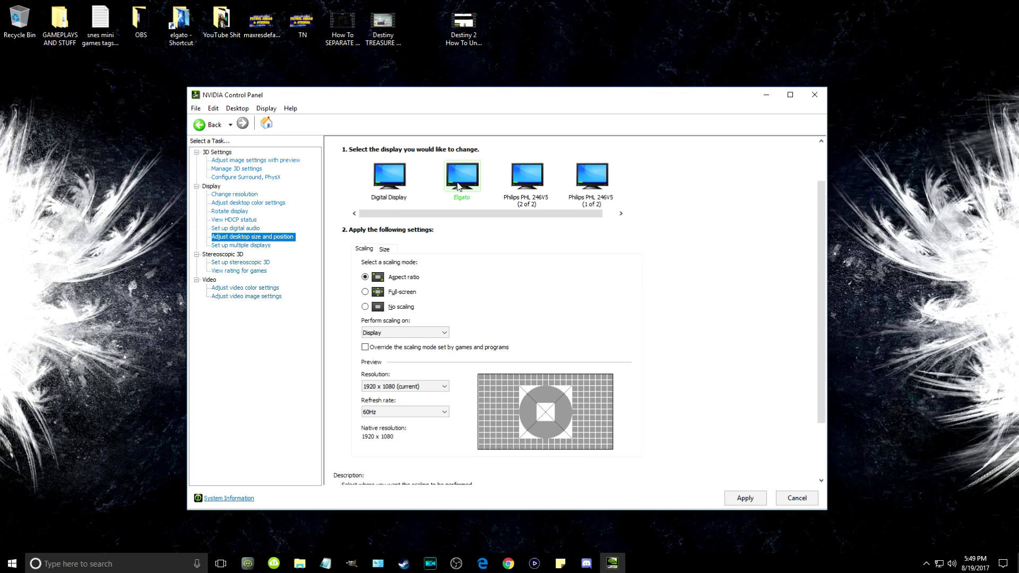
pyautogui.click(365, 307)
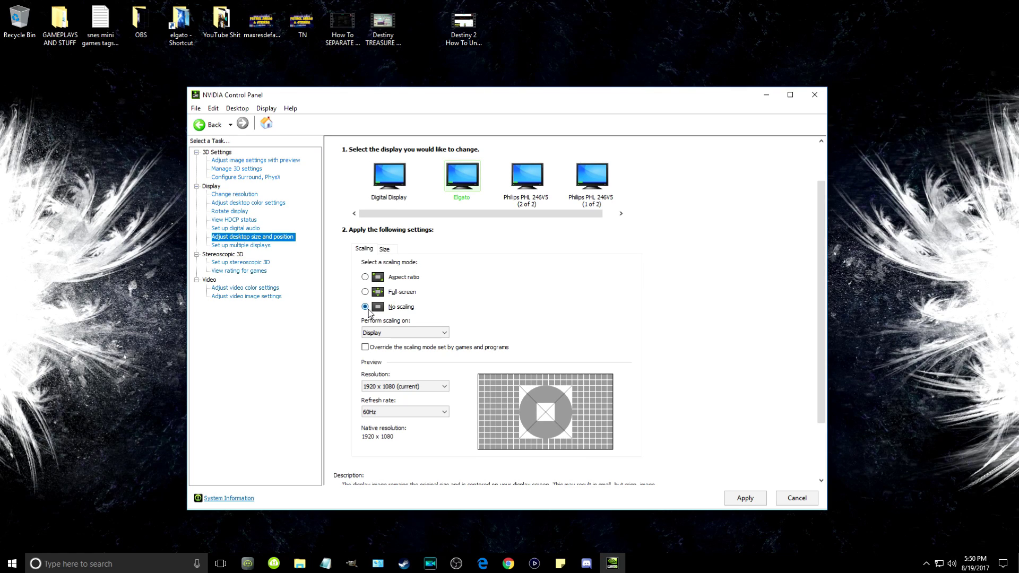
pyautogui.click(373, 334)
pyautogui.click(373, 343)
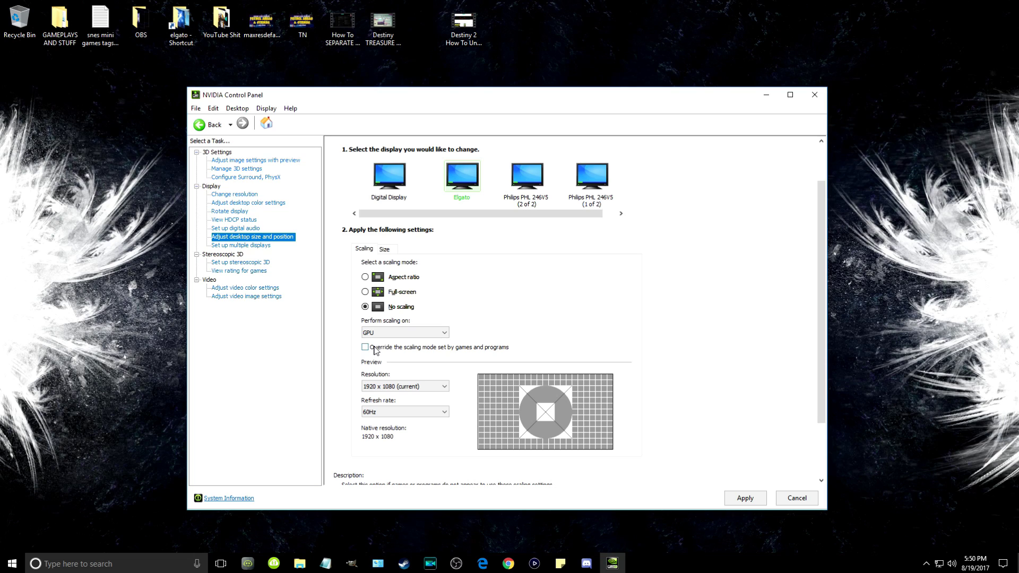
# Keep the Elgato display at 1920 x 1080 and 60Hz and apply the scaling settings
pyautogui.click(382, 387)
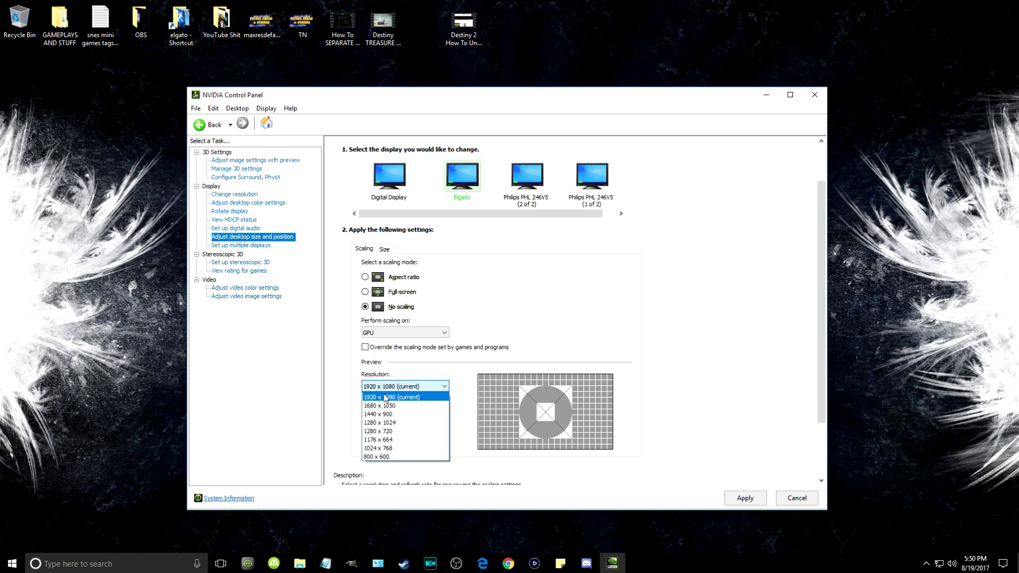
pyautogui.click(339, 394)
pyautogui.click(404, 416)
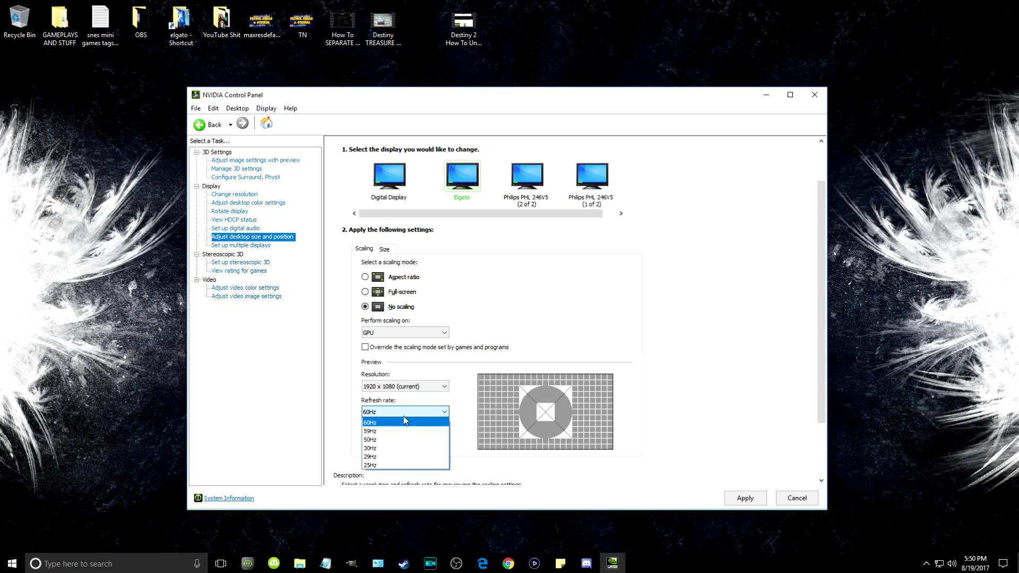
pyautogui.click(402, 422)
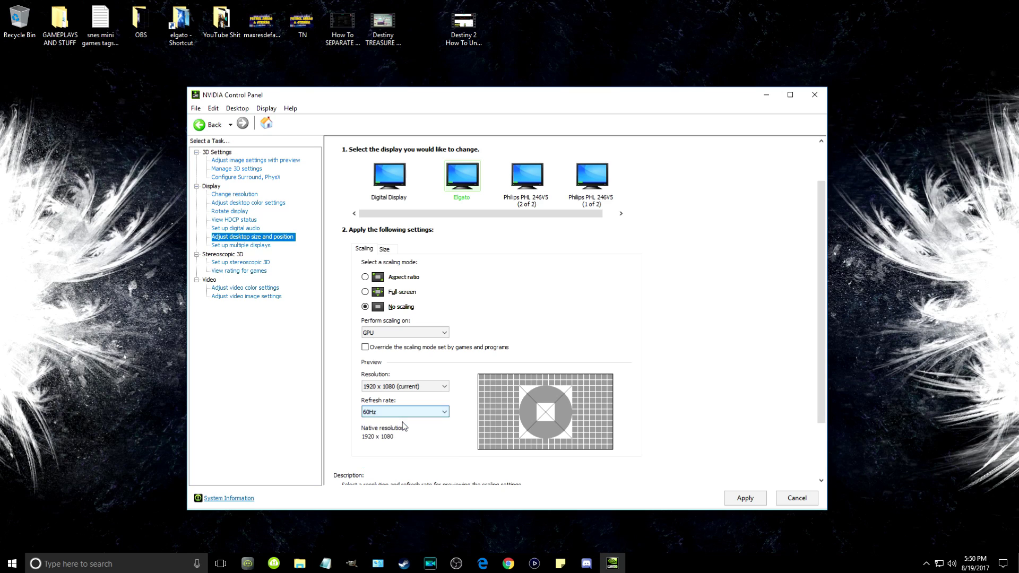
pyautogui.click(734, 500)
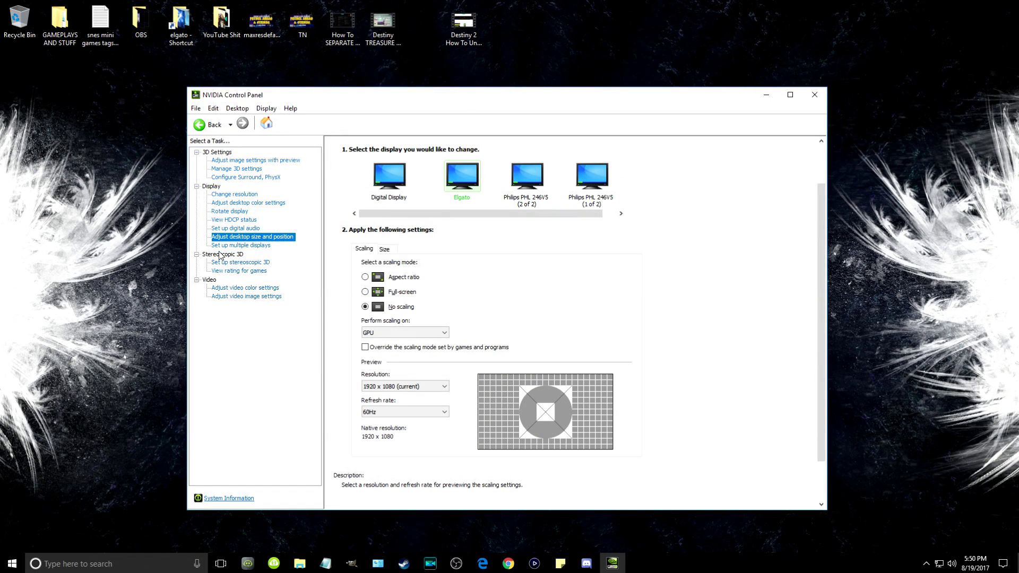
pyautogui.click(242, 197)
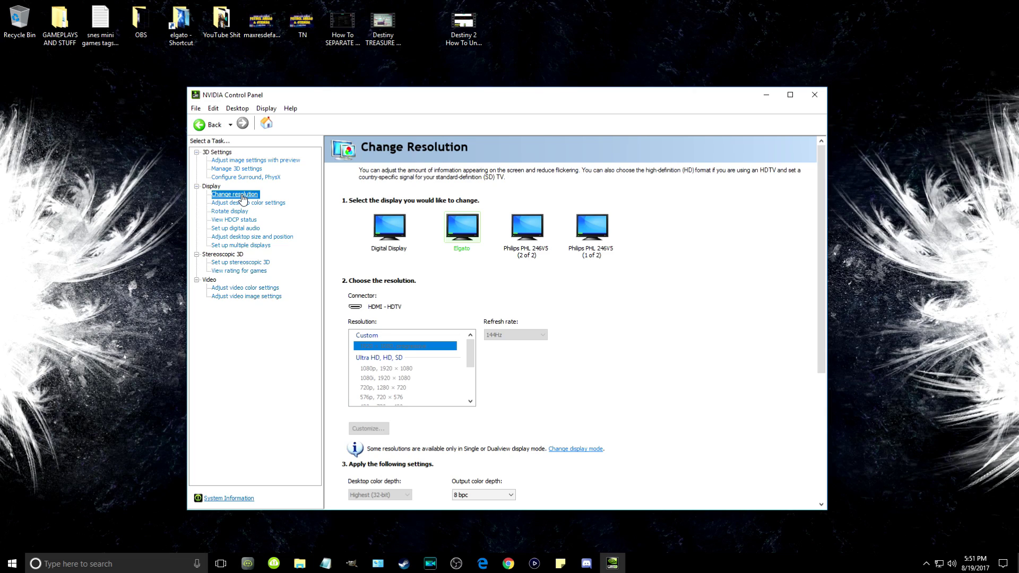
# Check the Digital Display's 1920×1080 at 144Hz, then apply and keep the Elgato display's resolution change
pyautogui.click(393, 242)
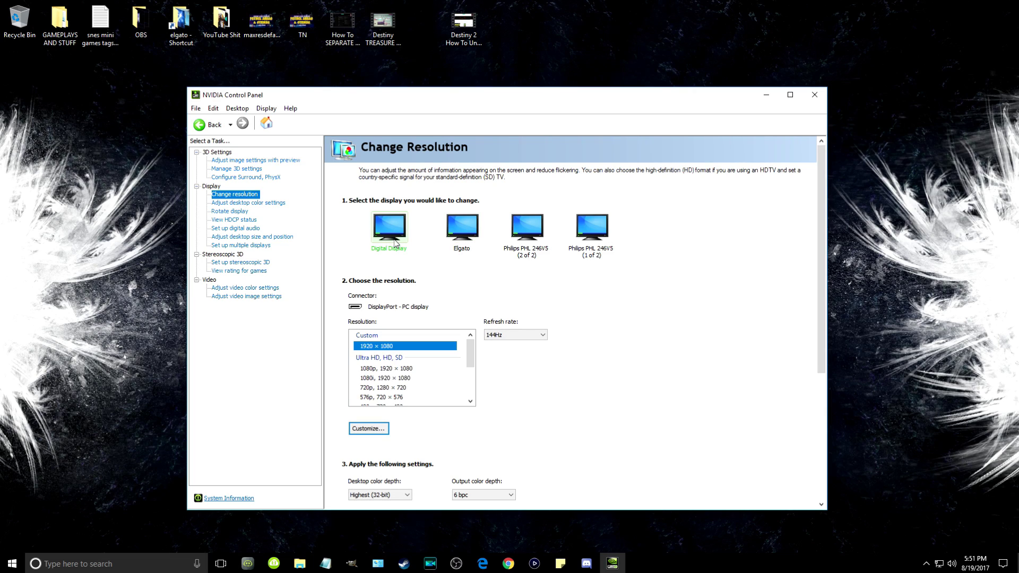
pyautogui.scroll(-1, 521, 279)
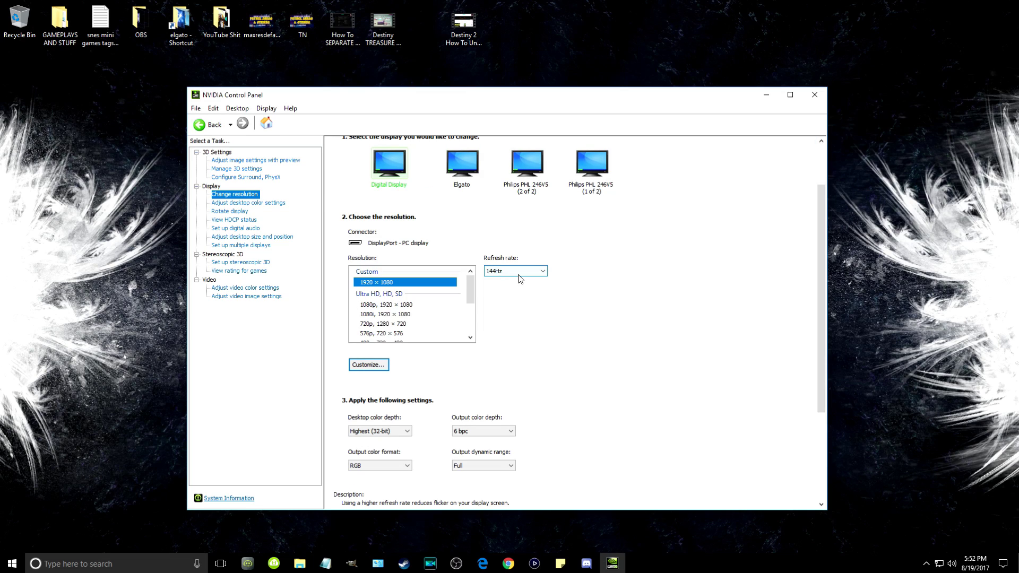
pyautogui.click(469, 164)
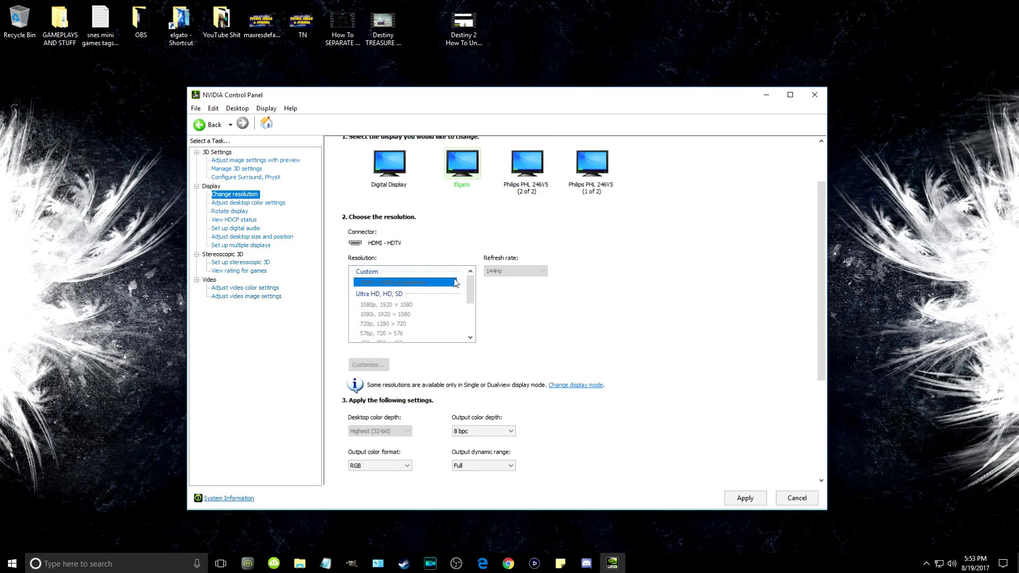
pyautogui.click(756, 501)
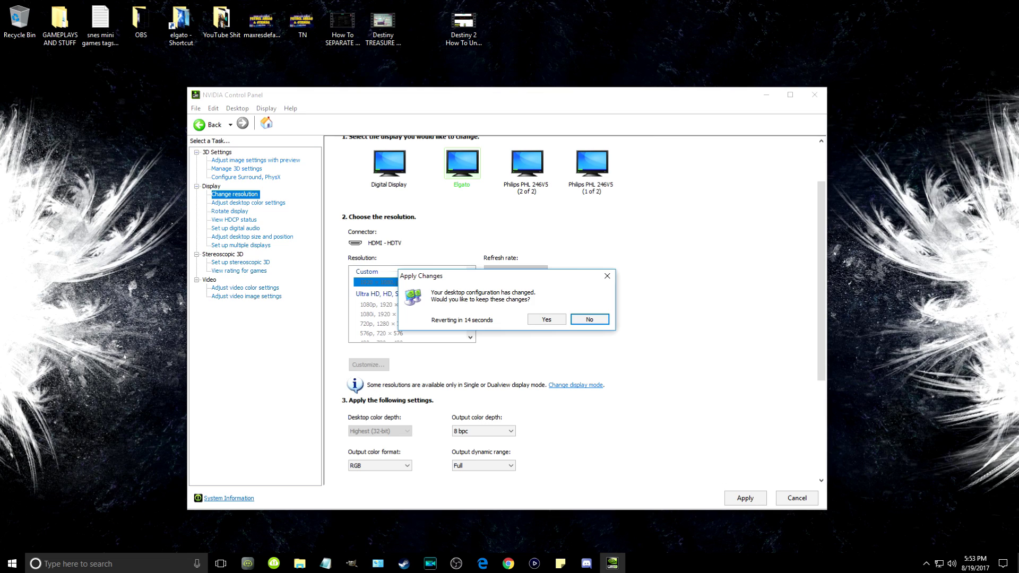
pyautogui.click(552, 322)
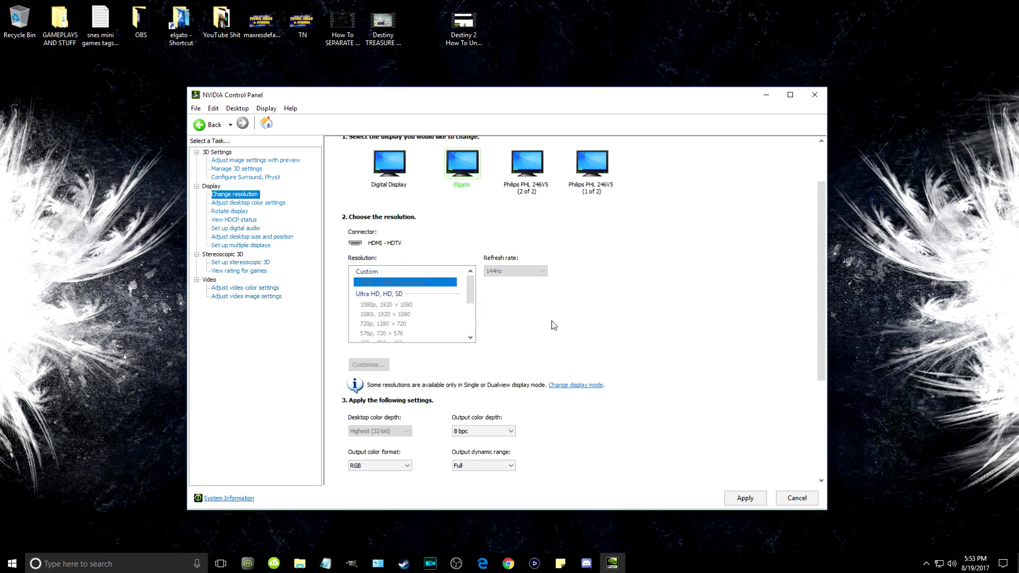
# Set the capture device's Input Device to PC, Audio Input to Headset Microphone, and Profile to HD 1080
pyautogui.scroll(2, 554, 326)
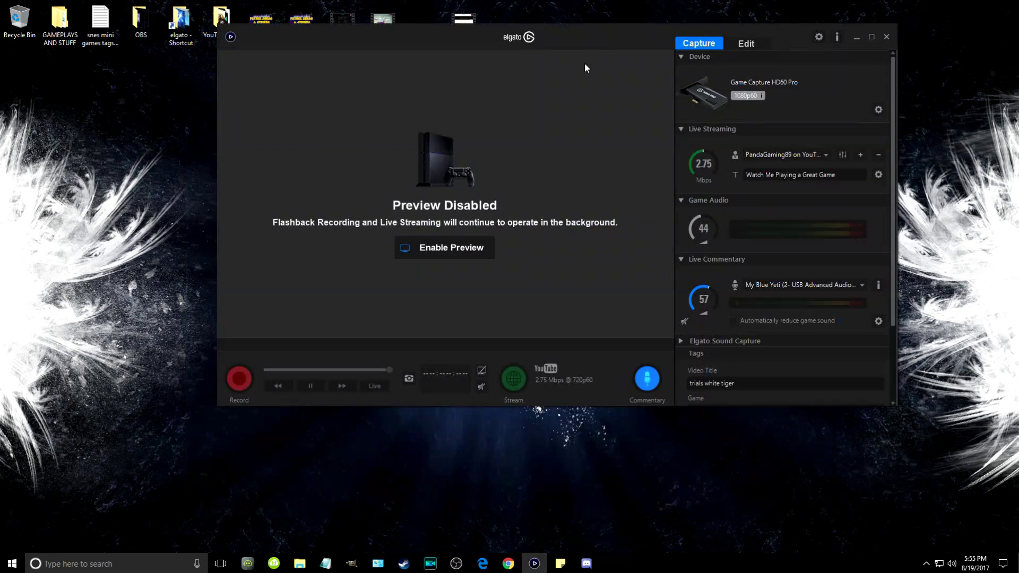
pyautogui.click(879, 110)
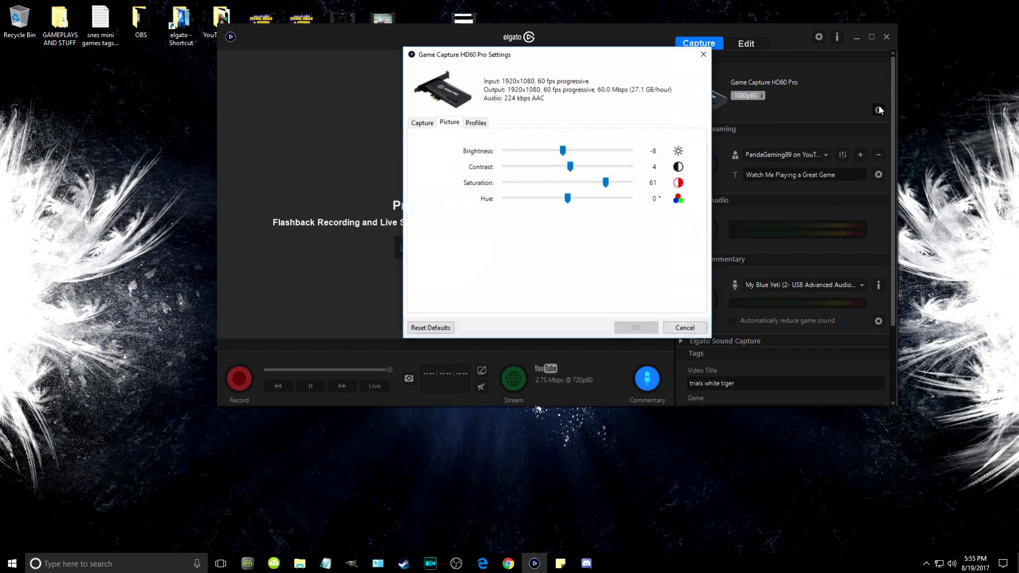
pyautogui.click(424, 122)
pyautogui.click(531, 151)
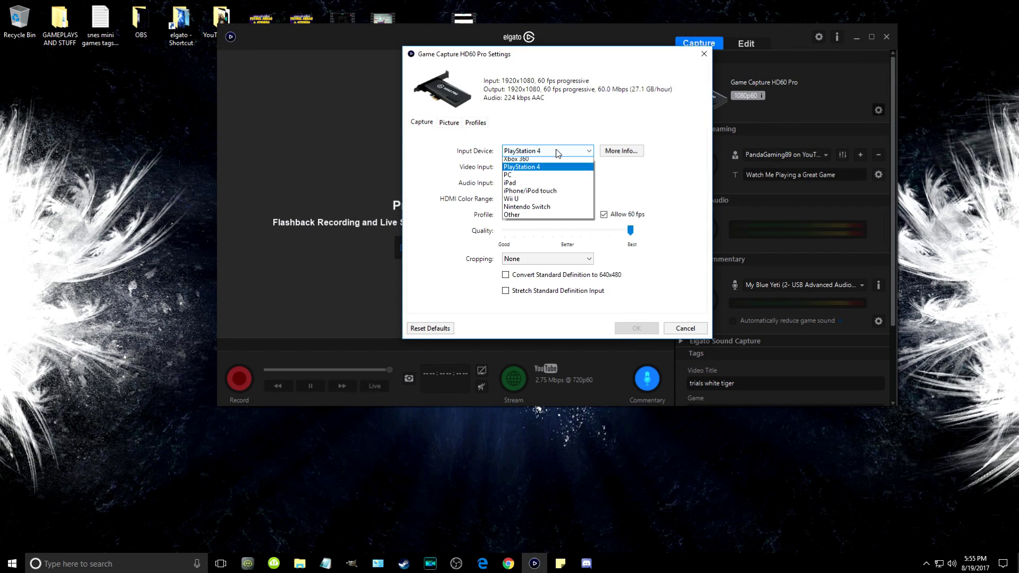
pyautogui.click(543, 187)
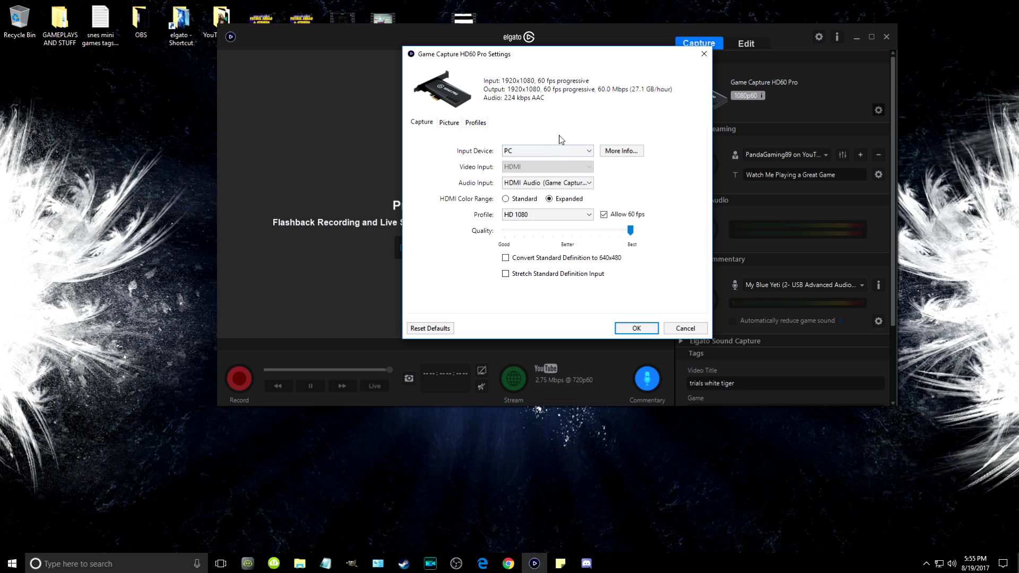
pyautogui.click(559, 183)
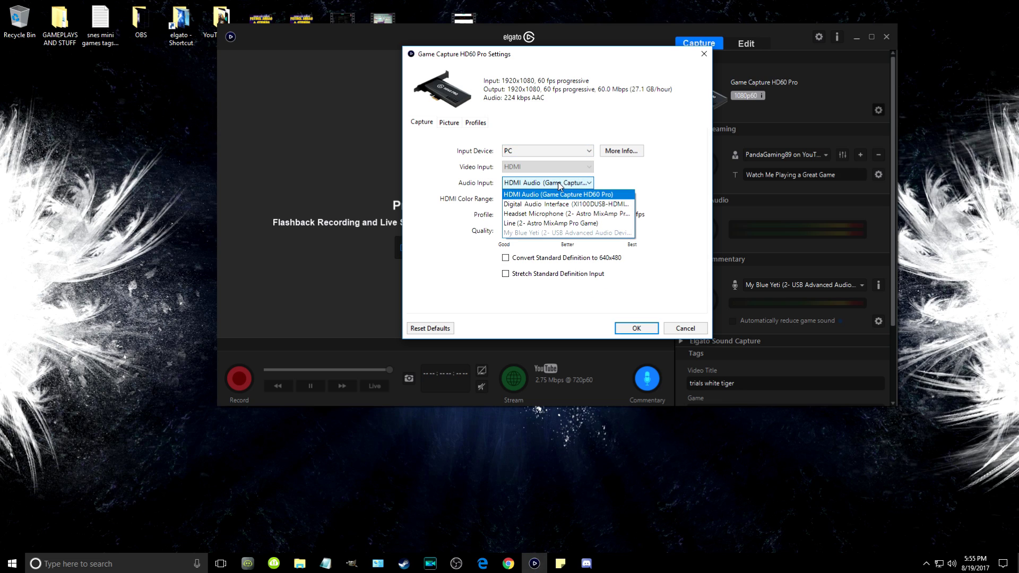
pyautogui.click(595, 214)
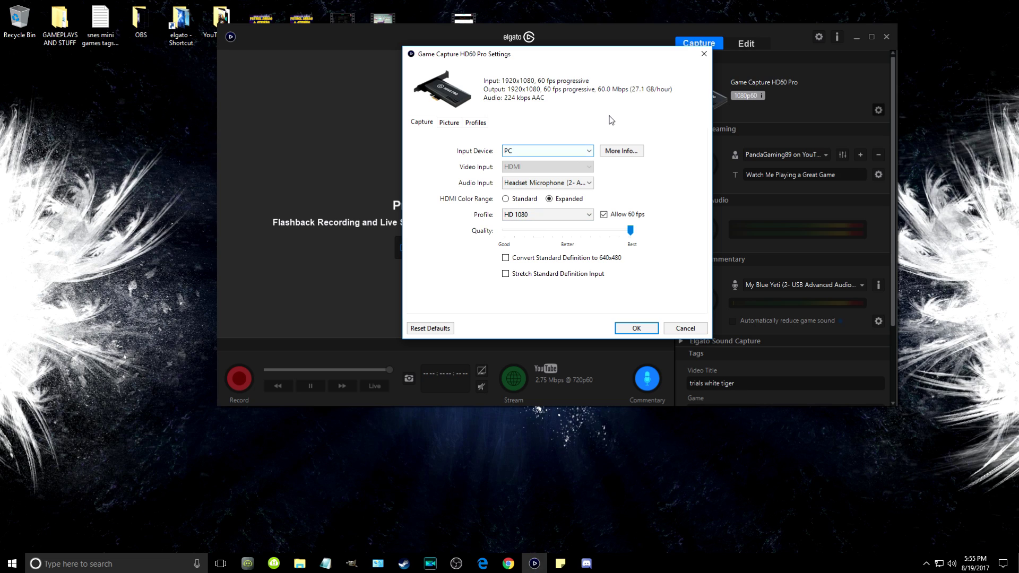
pyautogui.click(565, 219)
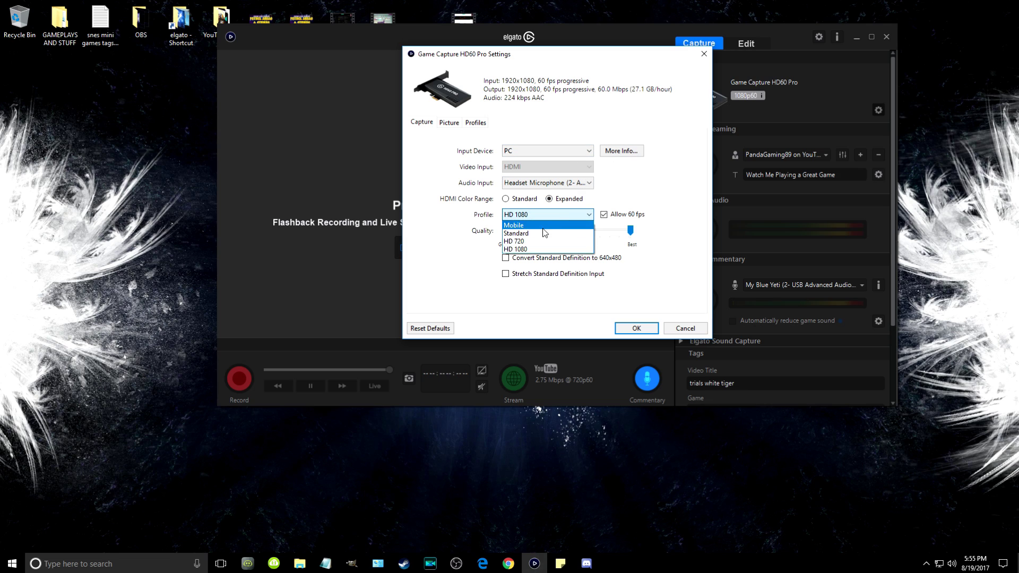
pyautogui.click(526, 249)
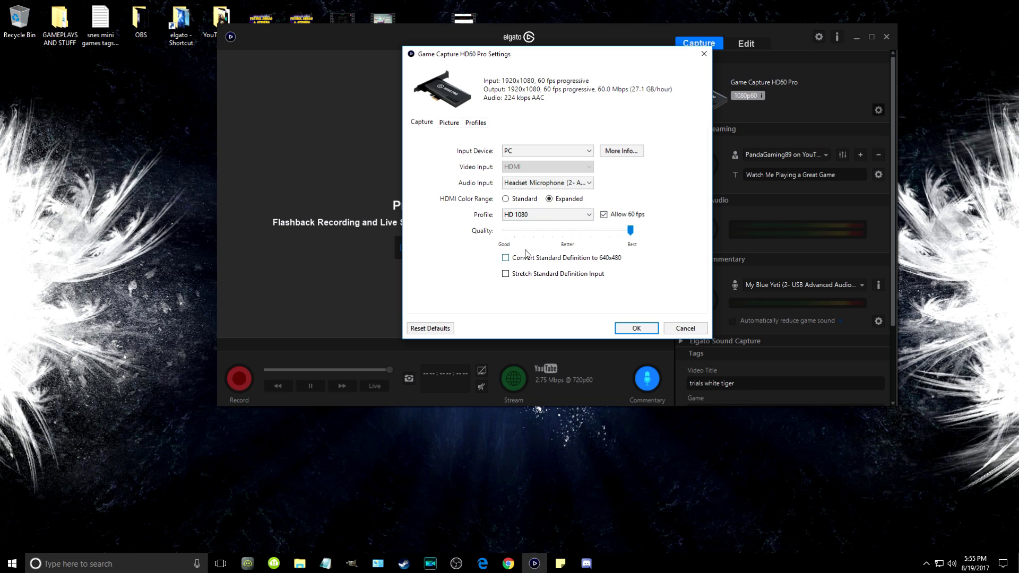
# Review the Picture and Profiles settings, then confirm the capture settings with OK
pyautogui.click(449, 123)
pyautogui.click(476, 123)
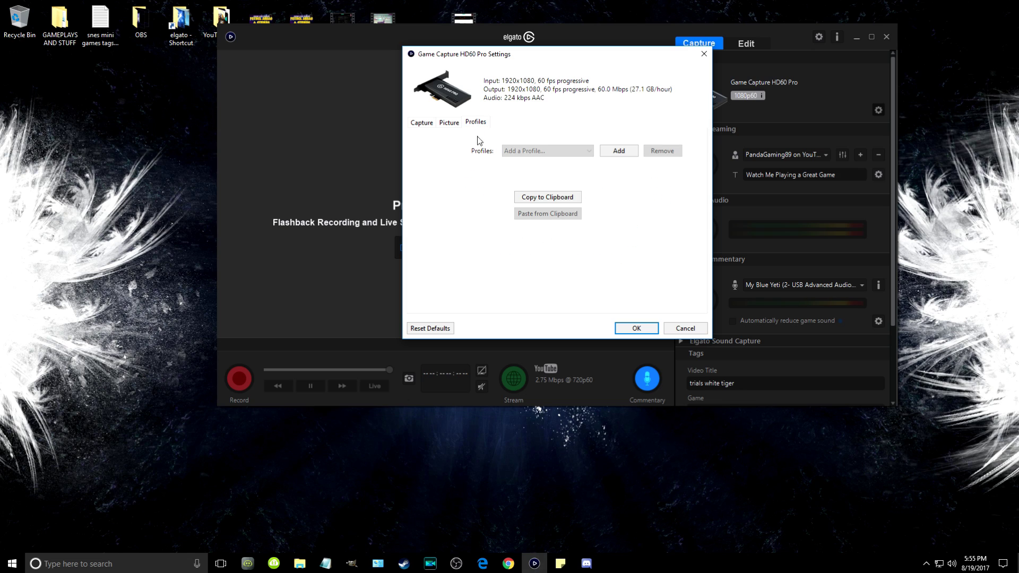
pyautogui.click(424, 123)
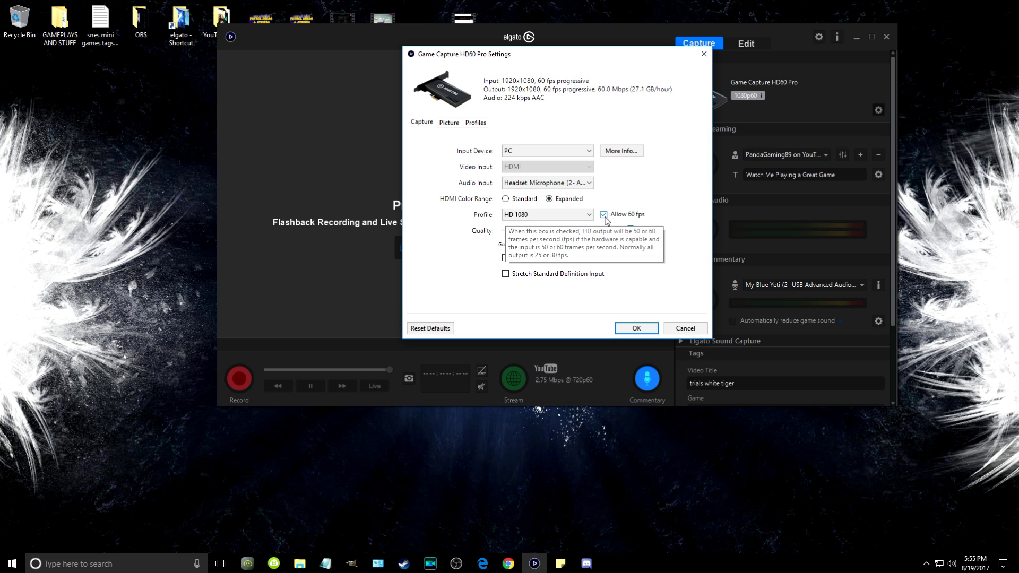
pyautogui.click(636, 327)
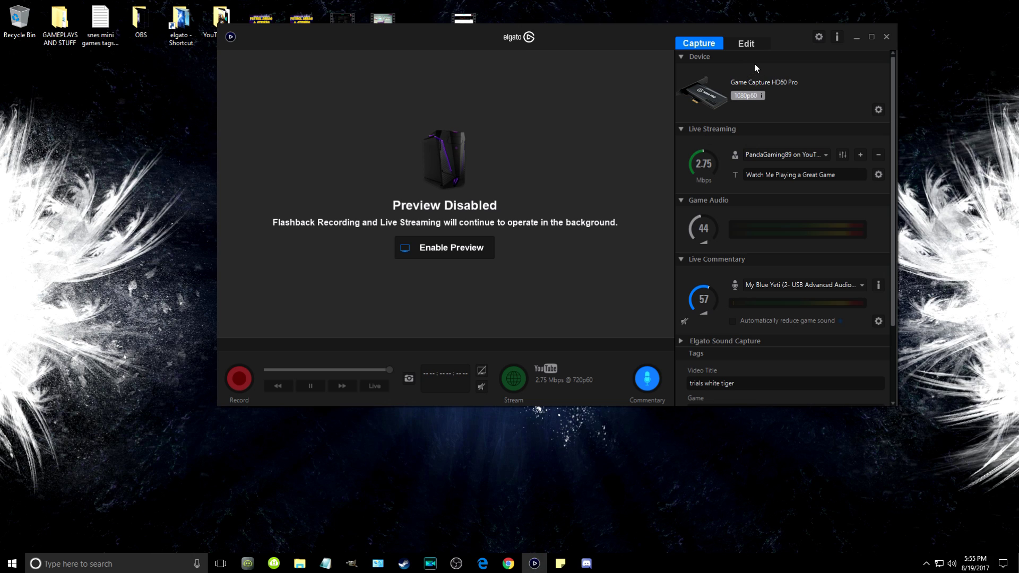
# Open Preferences and keep DXVA as the decoder and NVENC as the encoder
pyautogui.click(819, 37)
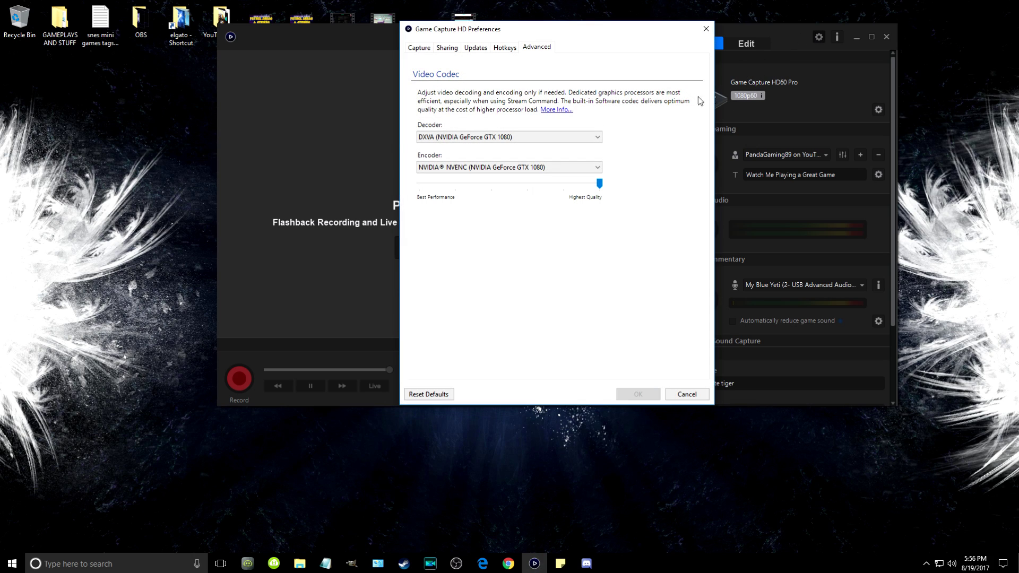
pyautogui.click(516, 136)
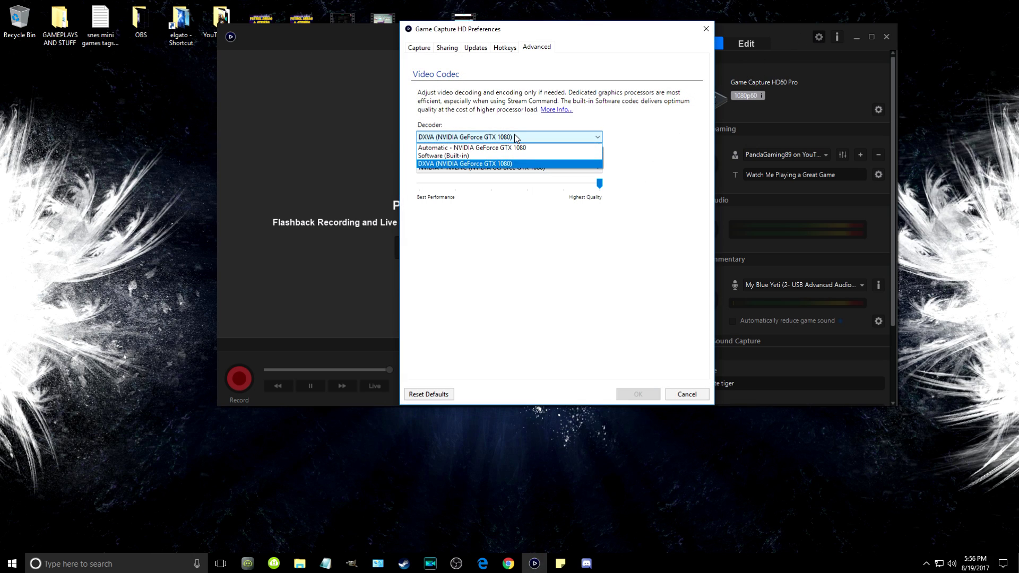
pyautogui.click(501, 166)
pyautogui.click(502, 168)
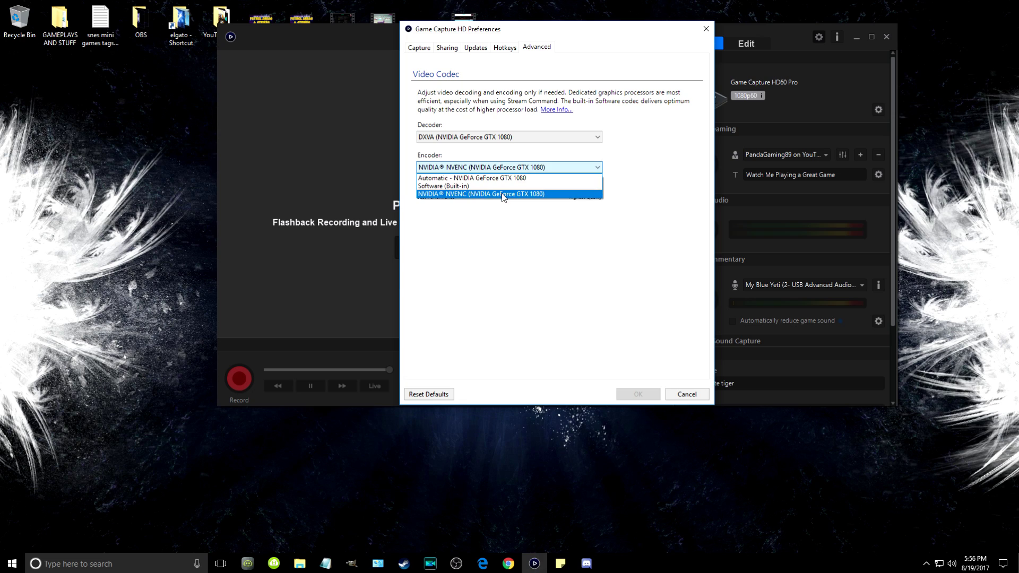
pyautogui.click(502, 193)
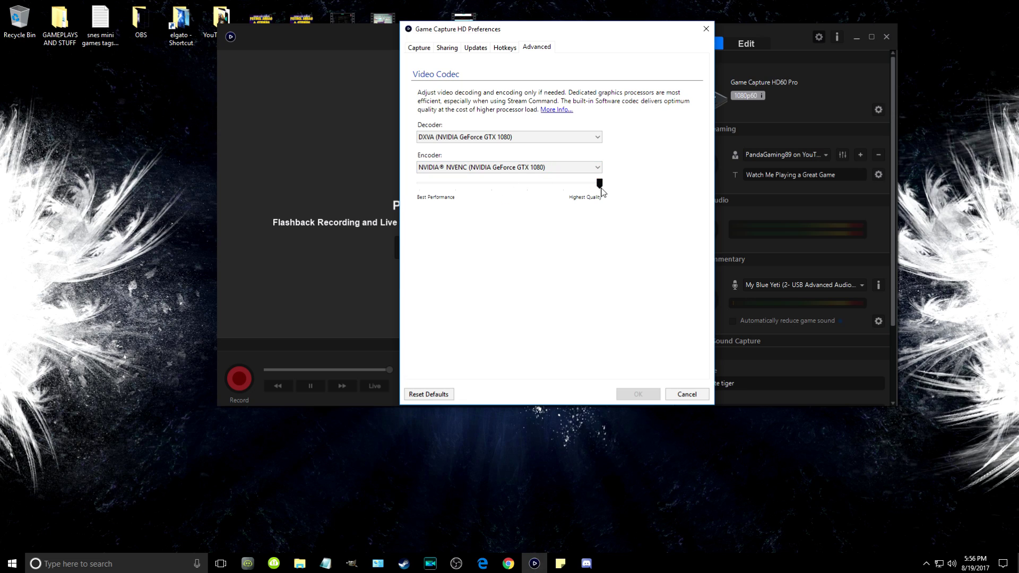
# Browse the Hotkeys, Updates and storage location settings, ending on the Sharing export options
pyautogui.click(503, 47)
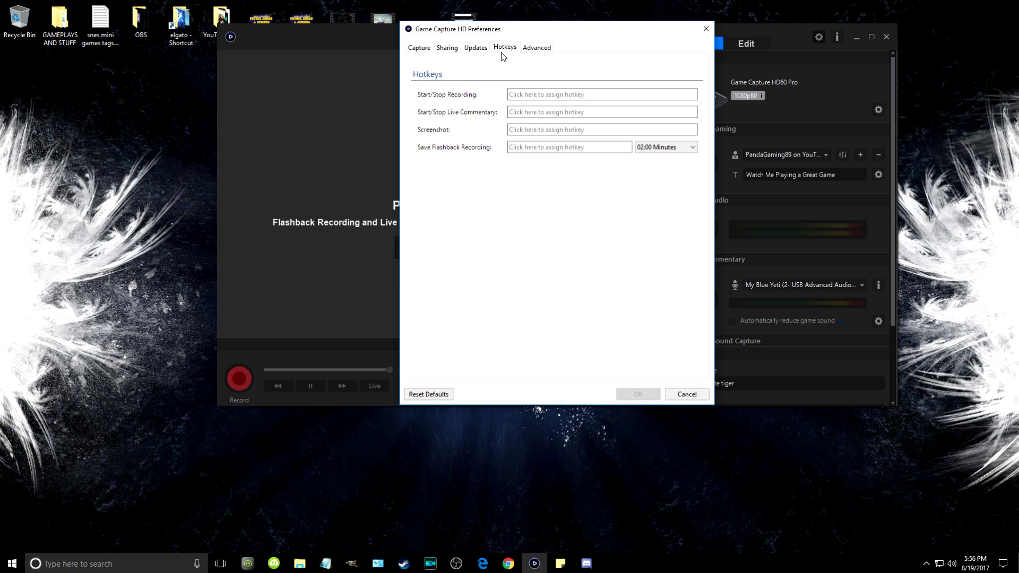
pyautogui.click(476, 49)
pyautogui.click(447, 49)
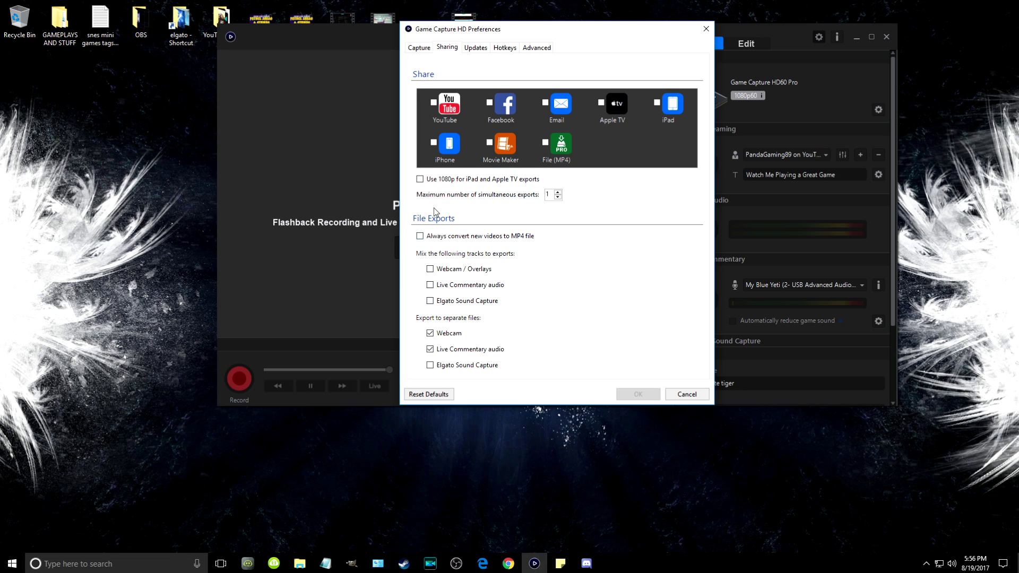
pyautogui.click(423, 50)
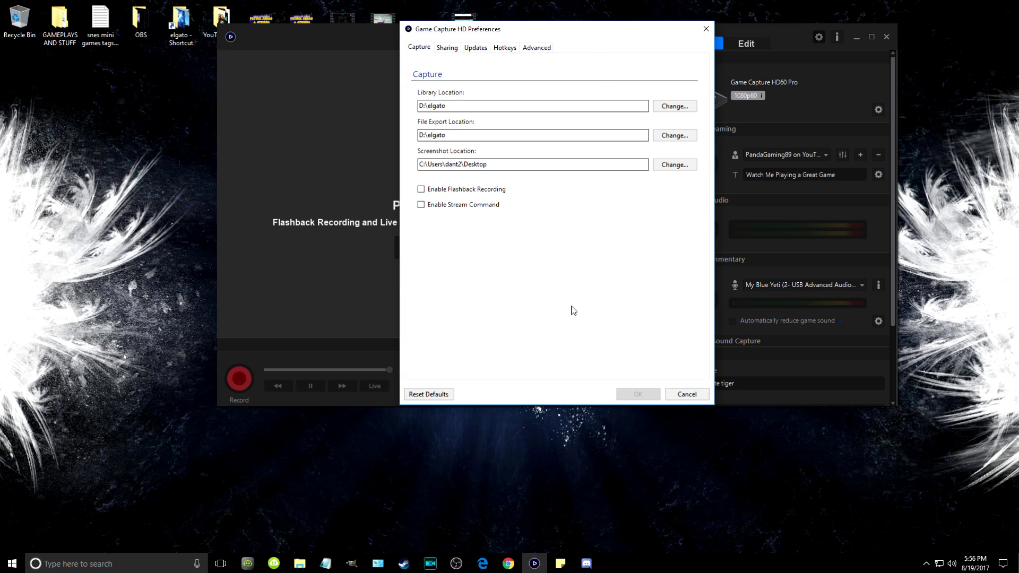
pyautogui.click(452, 50)
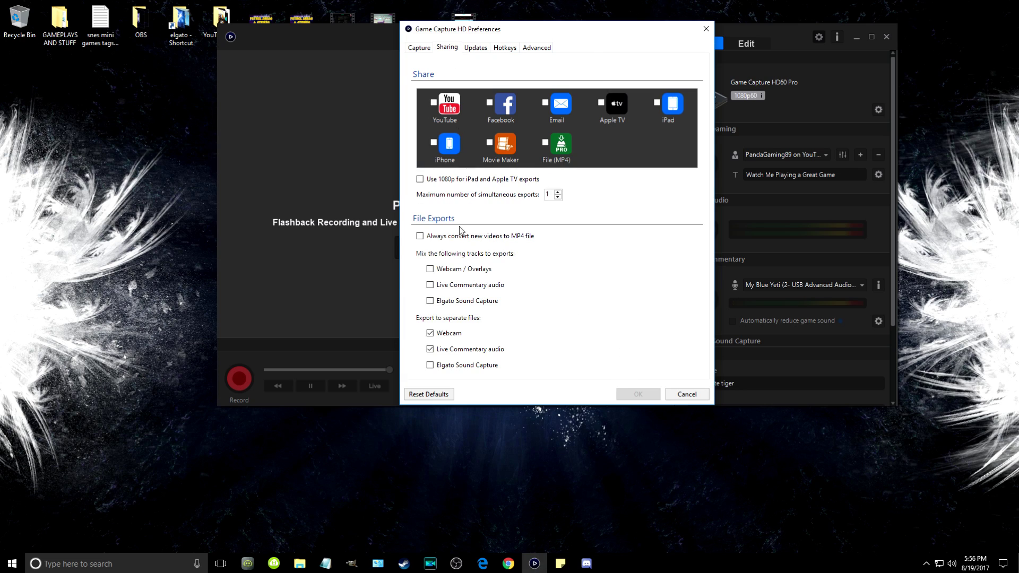
pyautogui.click(430, 334)
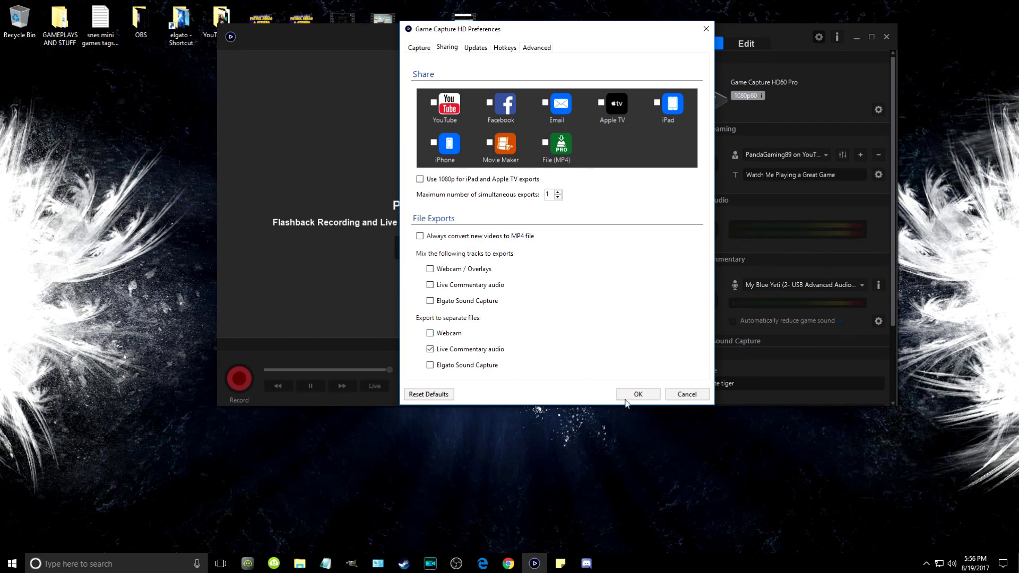